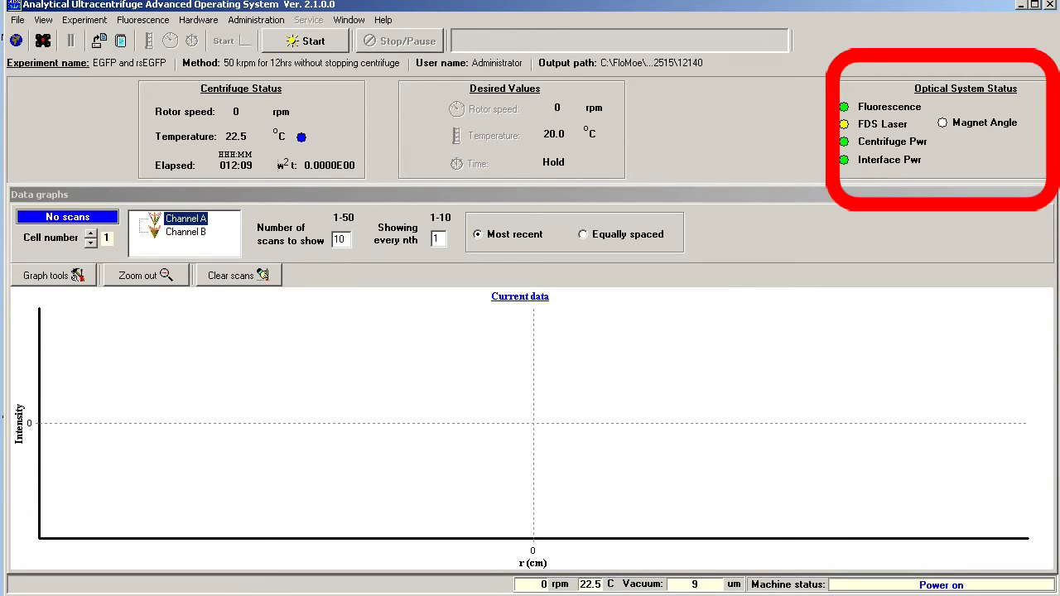
Open the Start dialog offering Start experiment and Start machine.
click(306, 41)
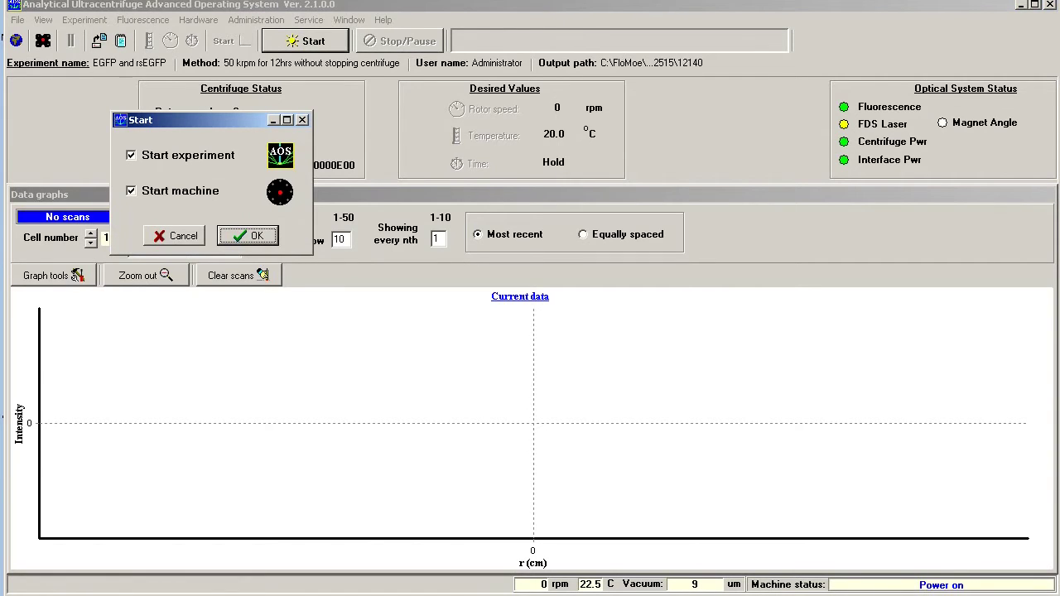
Uncheck Start experiment and launch only the machine, leaving the rotor at 0 rpm.
click(131, 155)
click(247, 236)
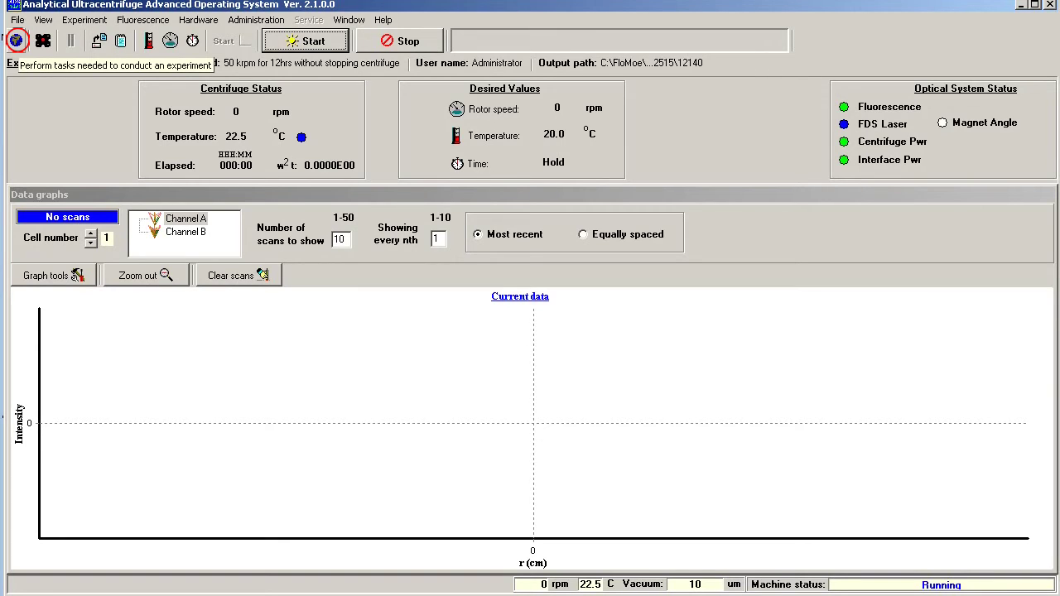
Open the Experiment wizard and log in with the user's password.
click(16, 40)
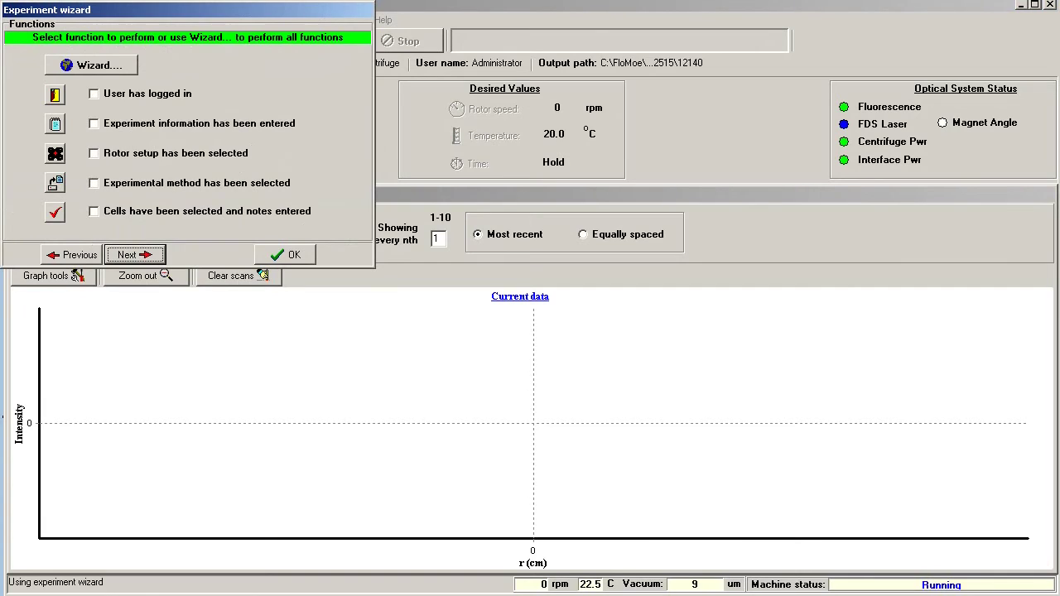
click(91, 65)
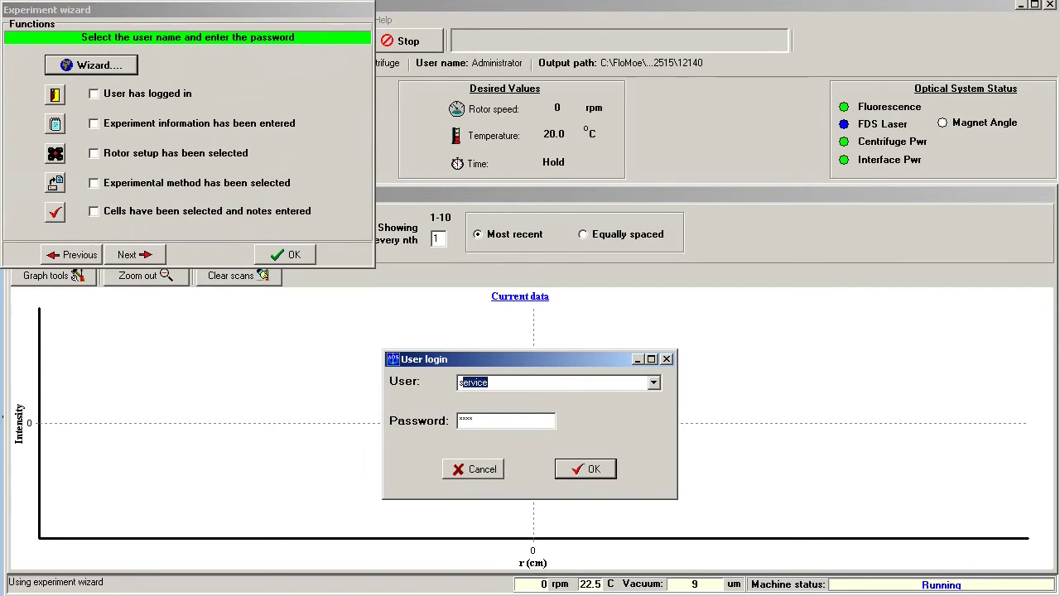
key(Tab)
text(****)
key(Return)
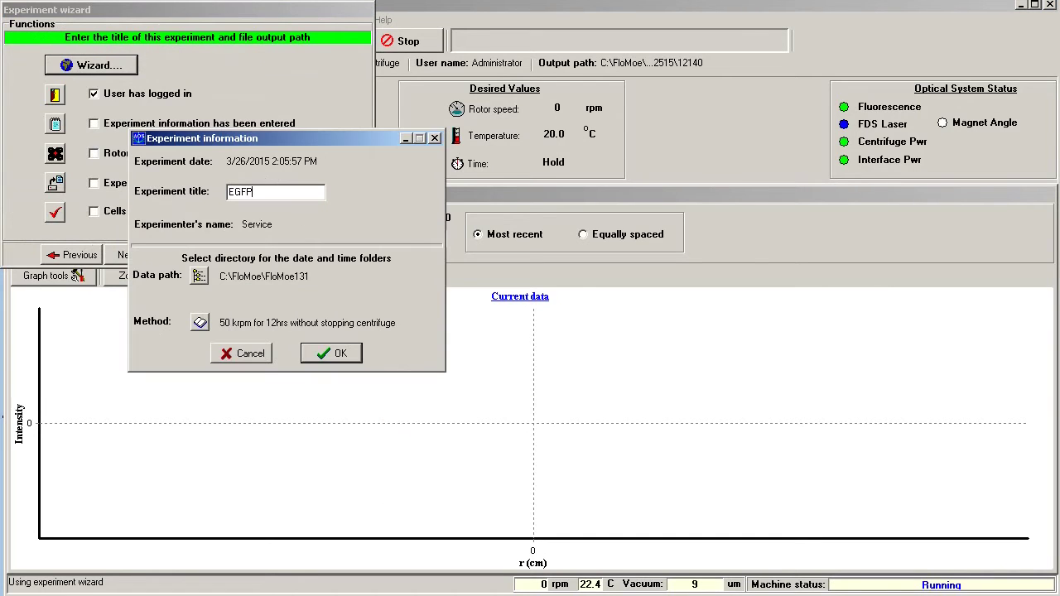
Point the experiment's data path to a new folder, C:\FloMoe\FloMoe132.
click(199, 275)
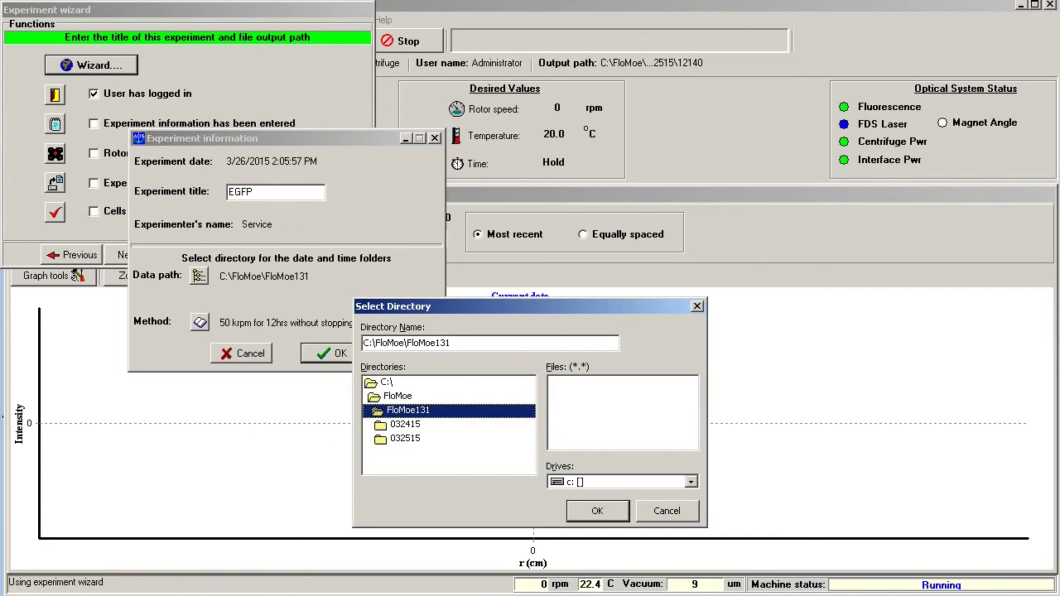
key(BackSpace)
text(2)
key(Return)
key(Return)
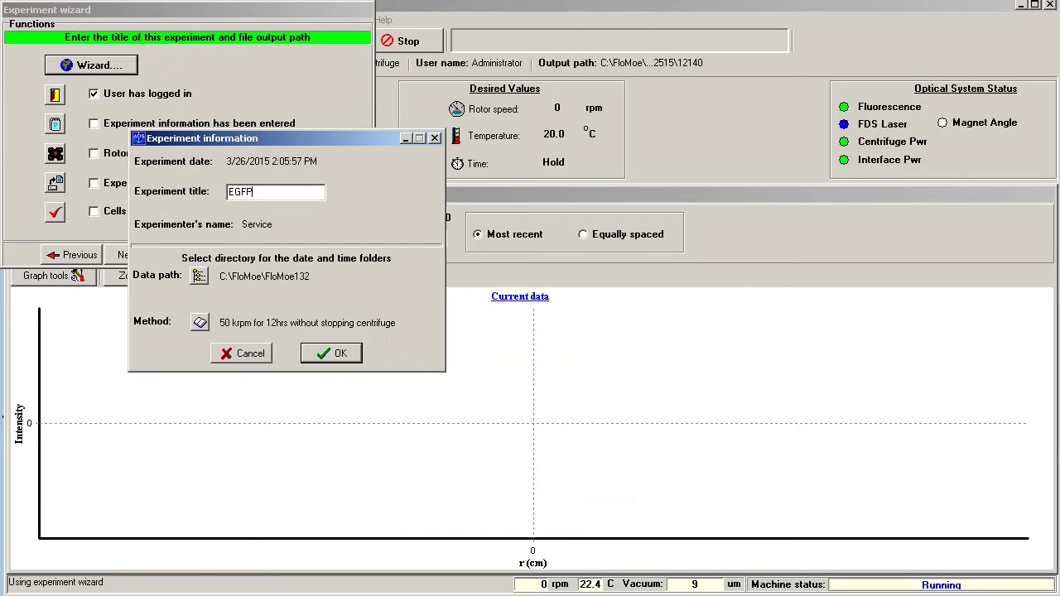
Apply method SVat50krpmFor12hours, saved as EGFP 100 nM, and confirm the experiment information.
click(200, 322)
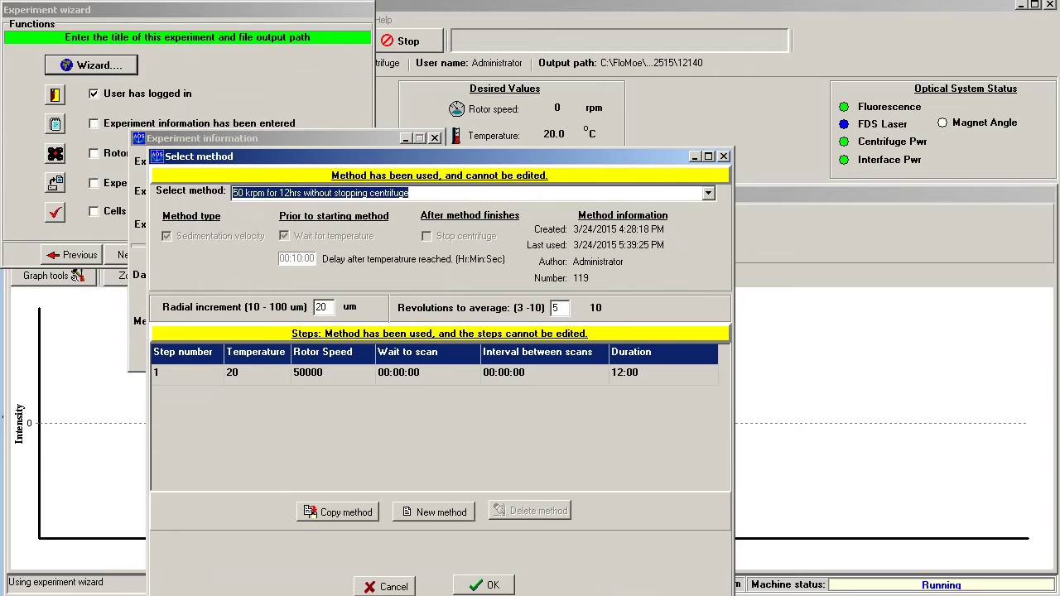
key(alt+Down)
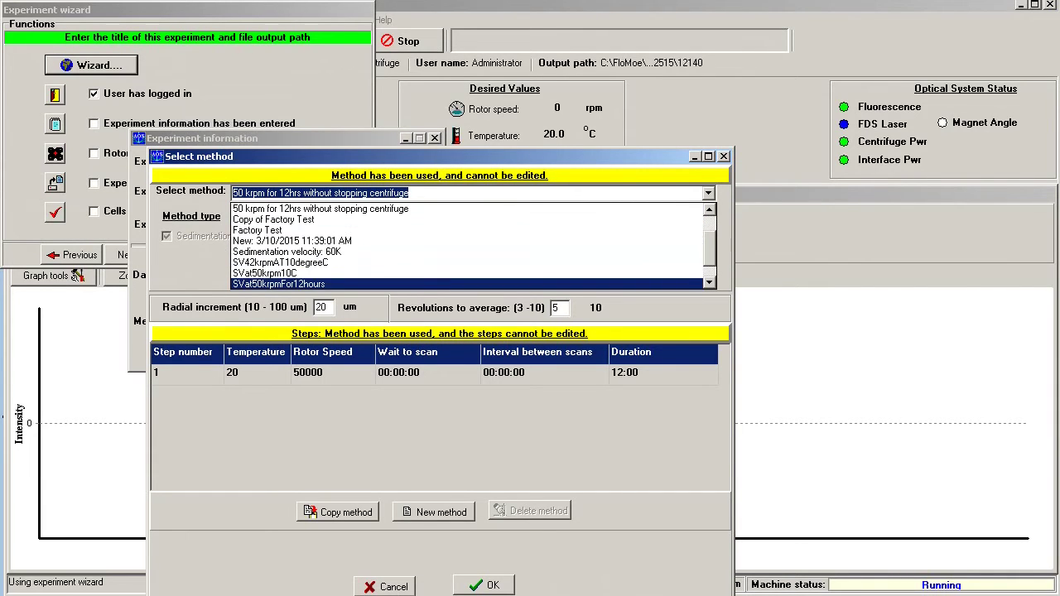
key(Return)
click(431, 373)
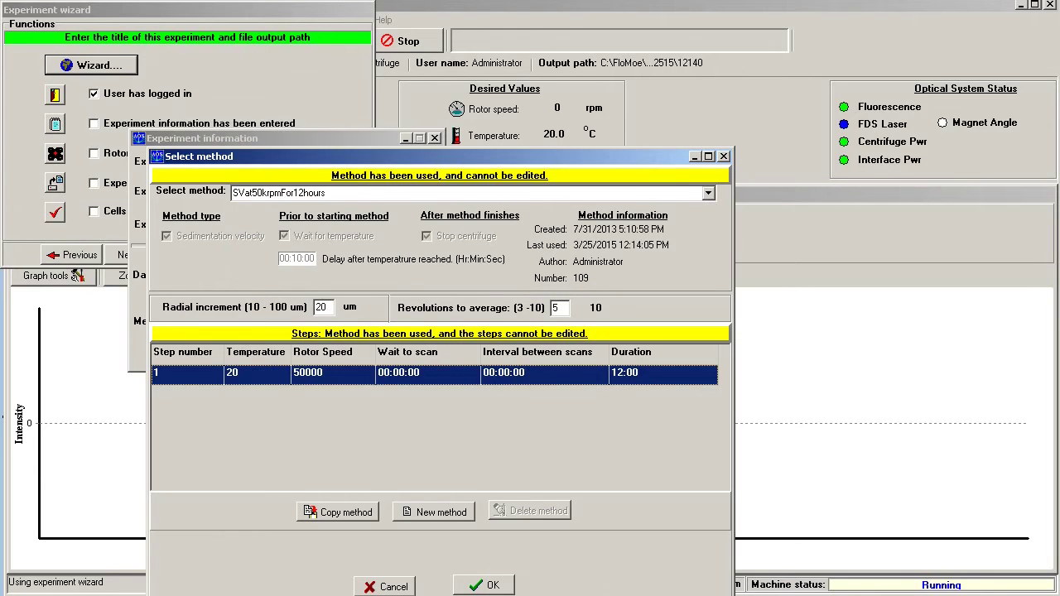
key(Return)
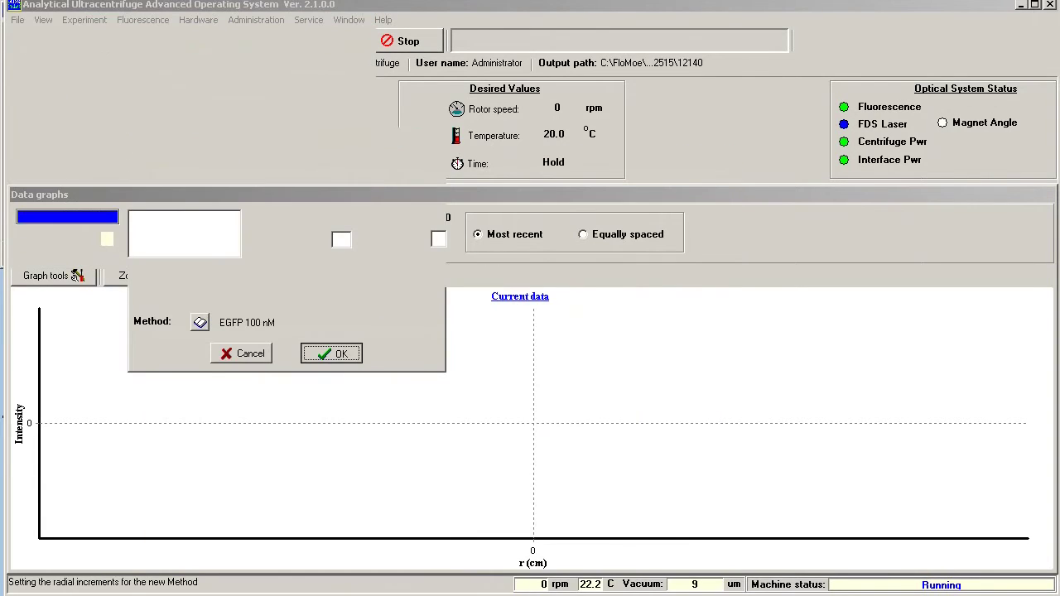
key(Return)
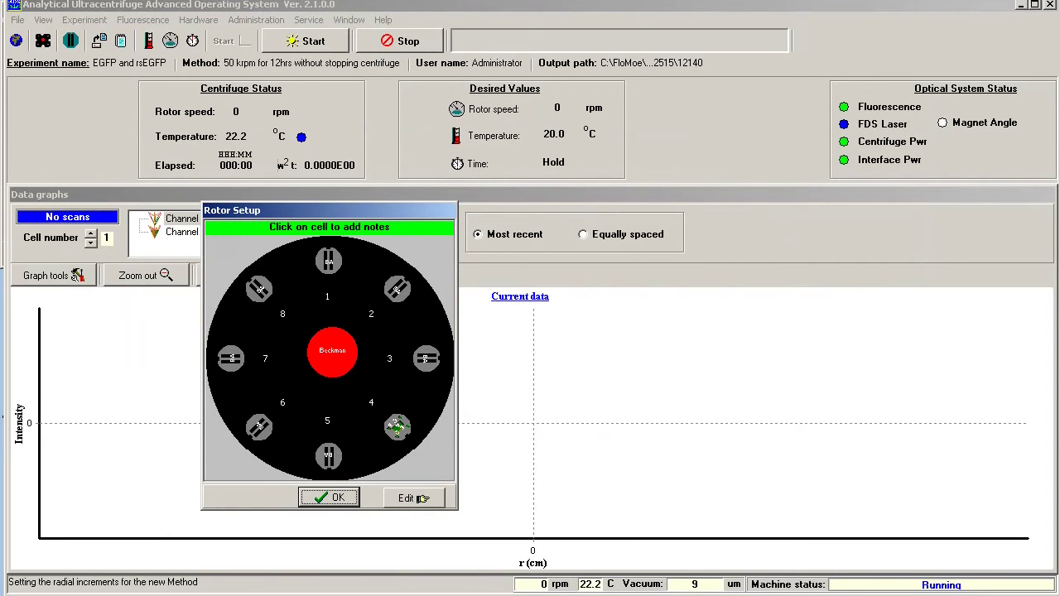
Accept the rotor layout, the EGFP 100 nM method, and cells 4 and 8 for scanning.
key(Return)
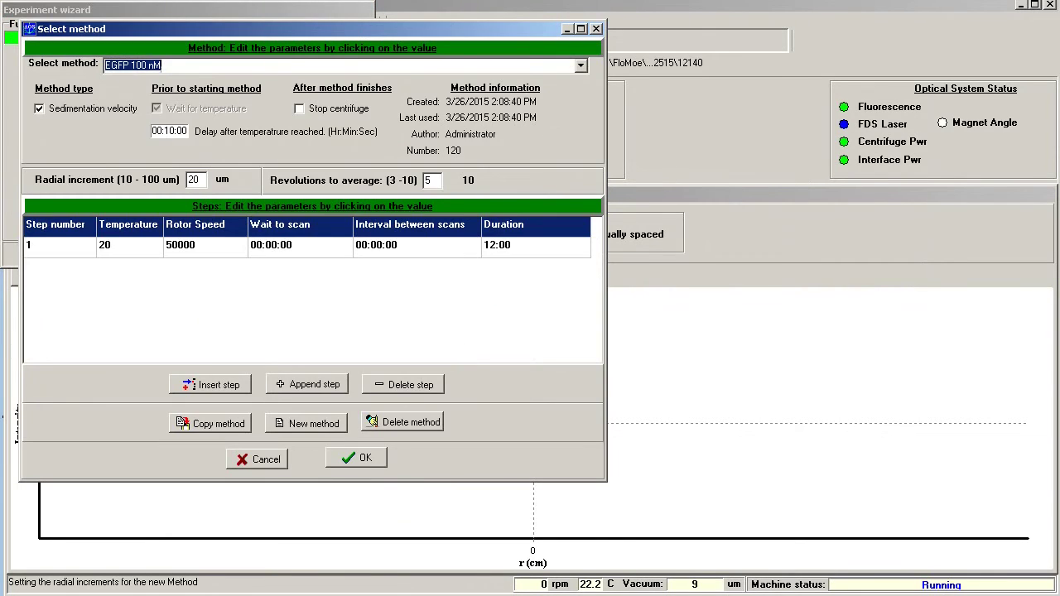
key(Return)
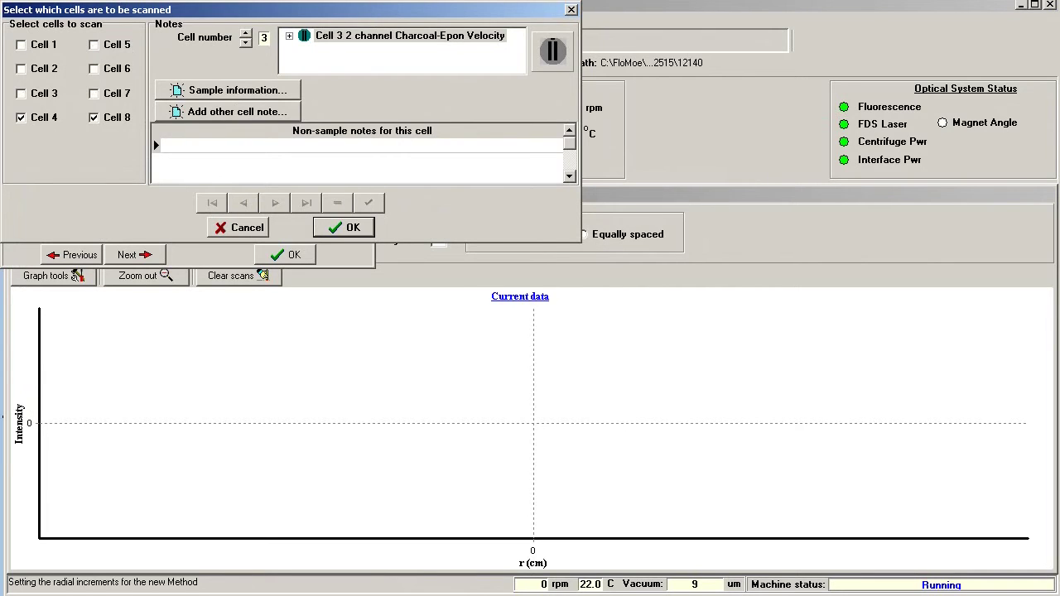
key(Return)
key(Return)
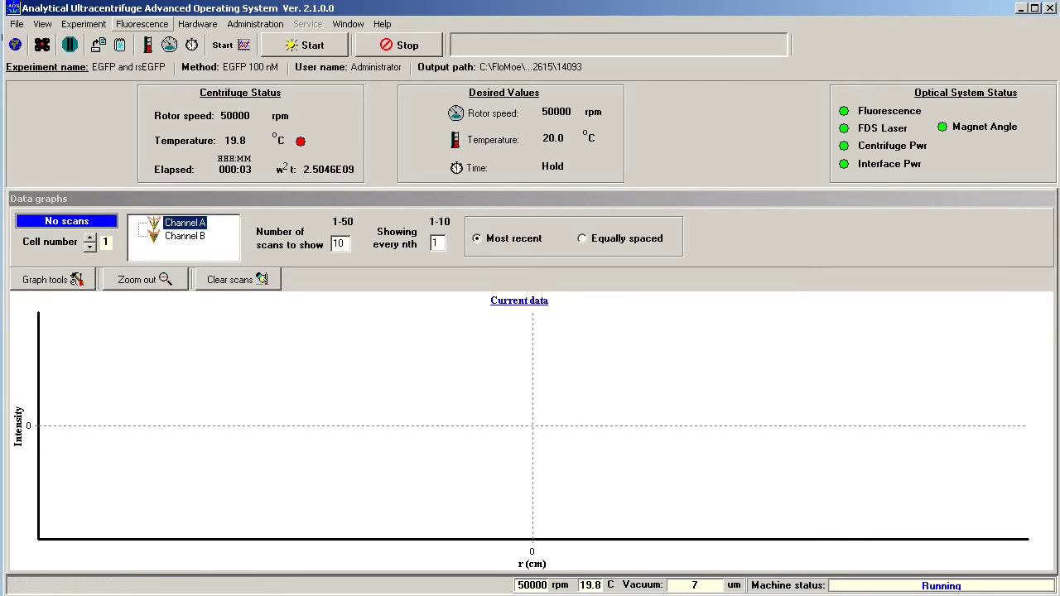
Set the PMT voltage to 31% in Fluorescence focusing (average intensity about 1034) and close it.
click(142, 24)
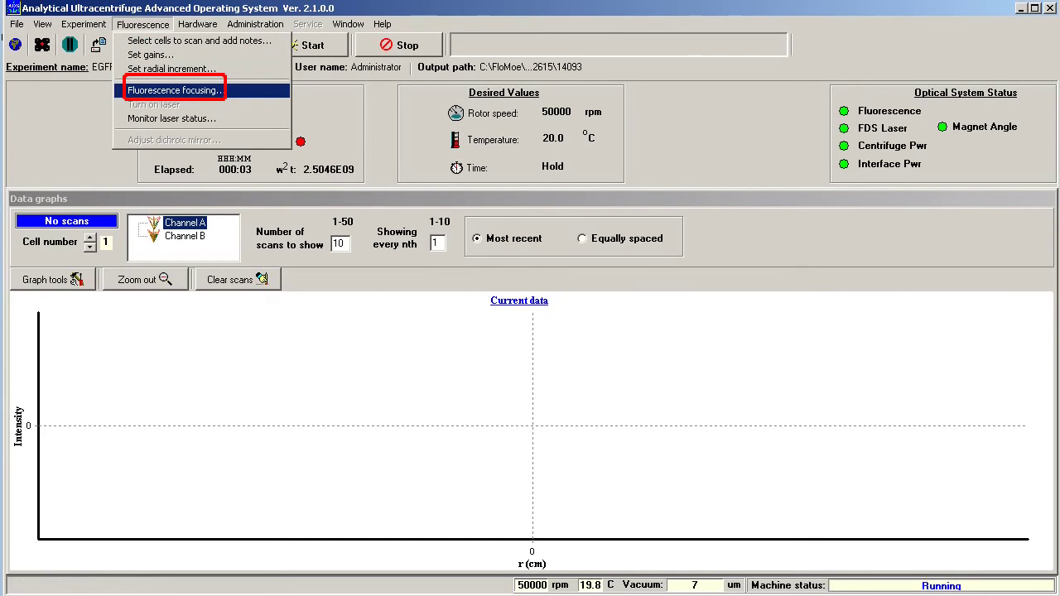
key(Return)
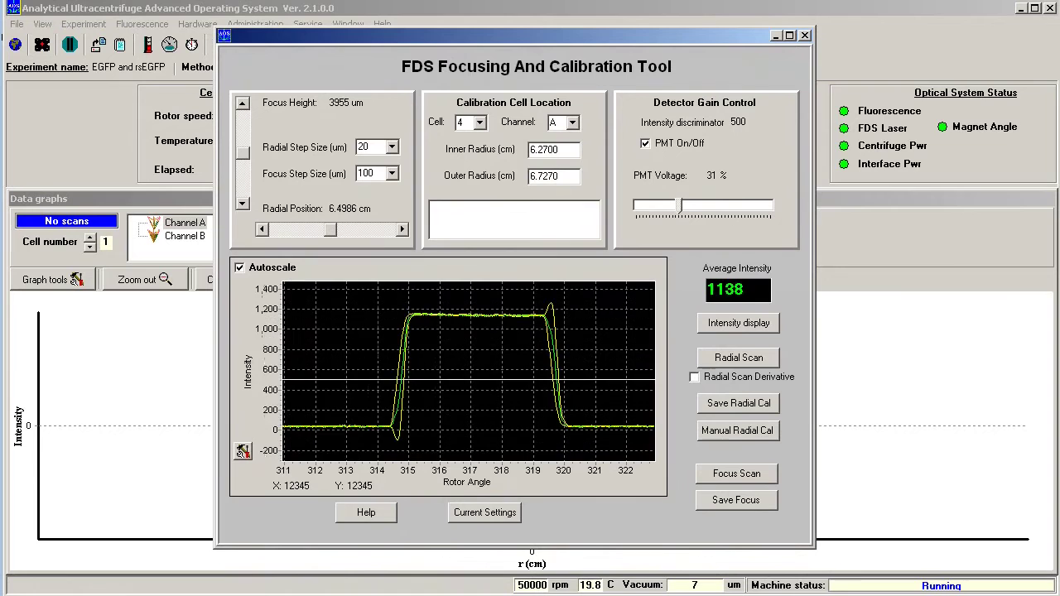
key(Left)
key(Left)
key(Right)
key(Right)
key(Right)
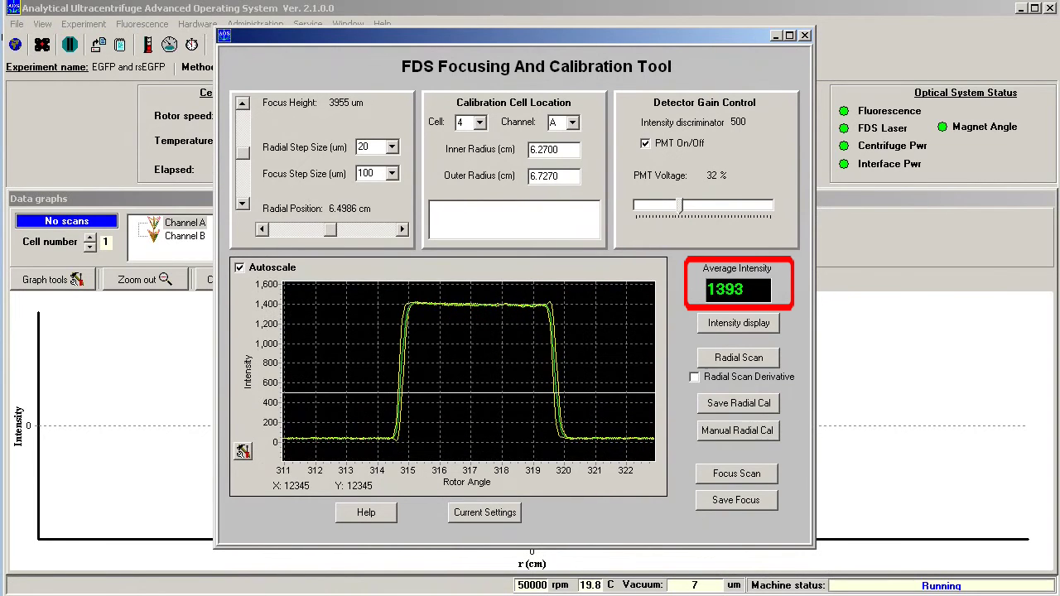
key(Left)
key(Left)
key(Left)
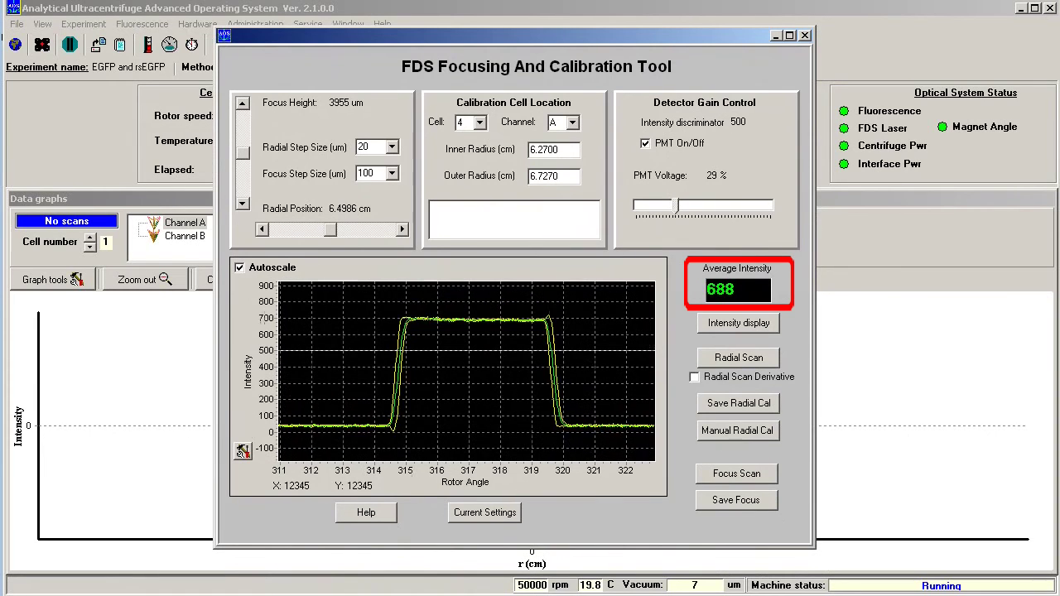
key(Right)
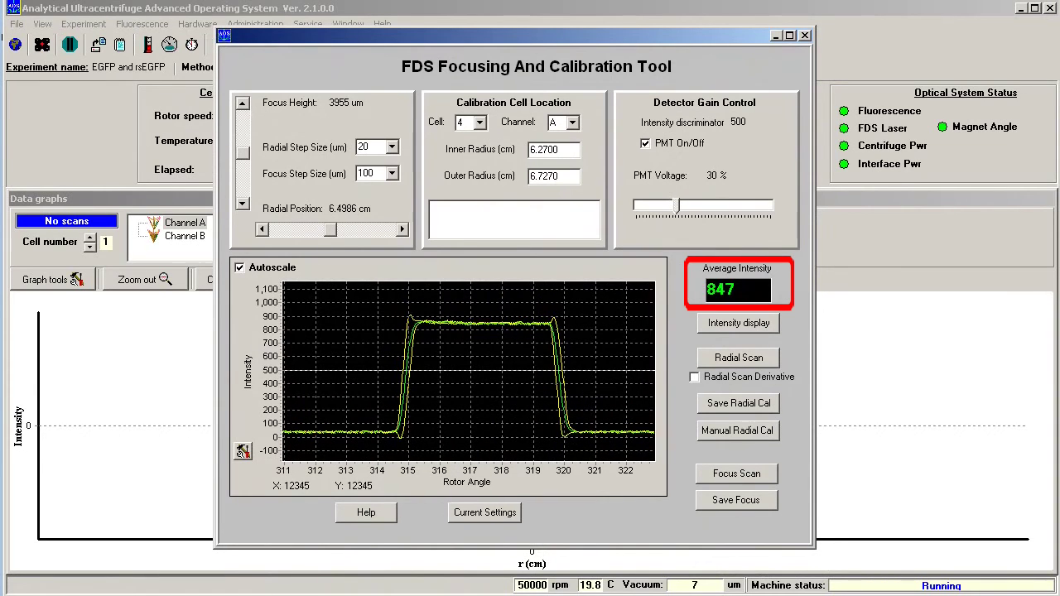
key(Right)
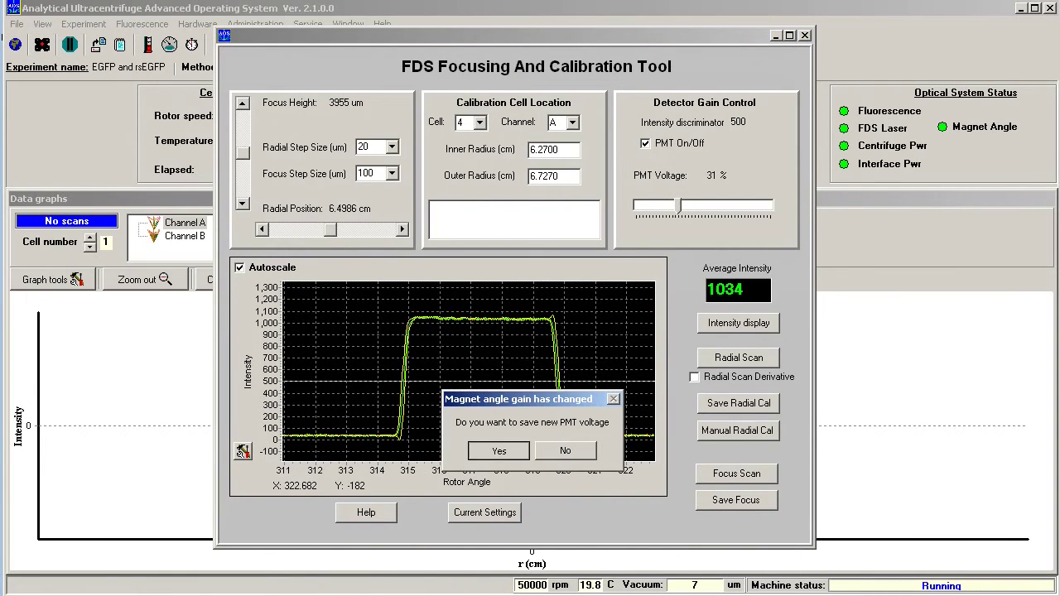
key(Return)
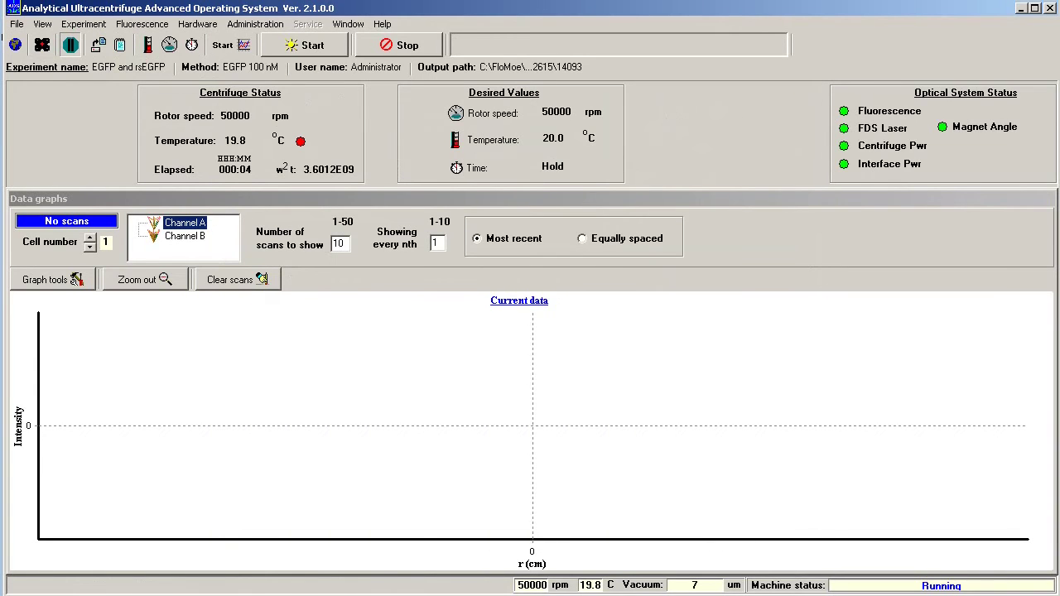
In Set cell gains, change cell 8's voltage to 43 at gain 4 and accept.
click(141, 23)
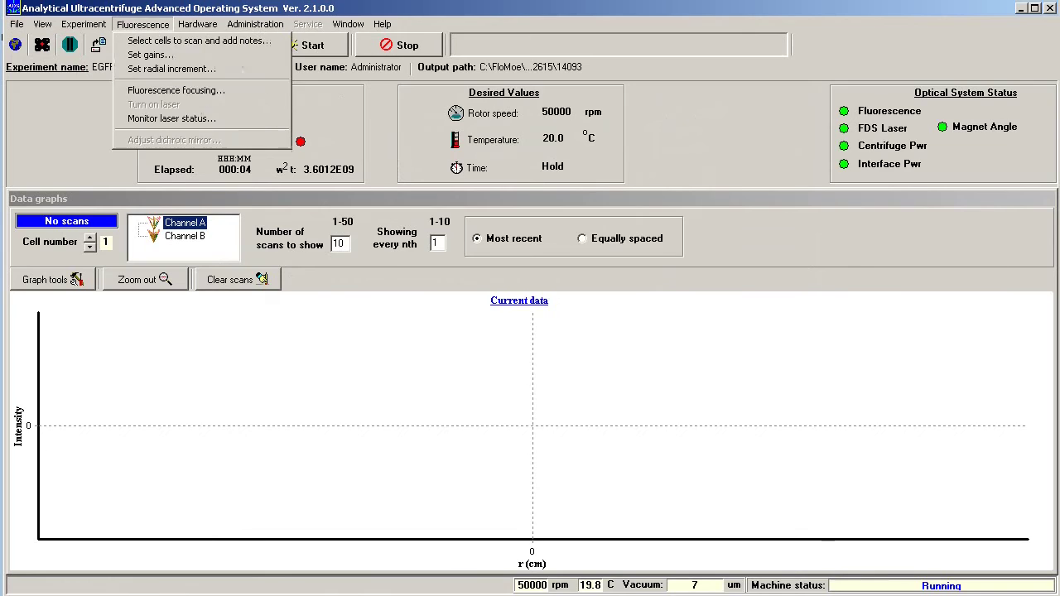
click(142, 23)
click(142, 23)
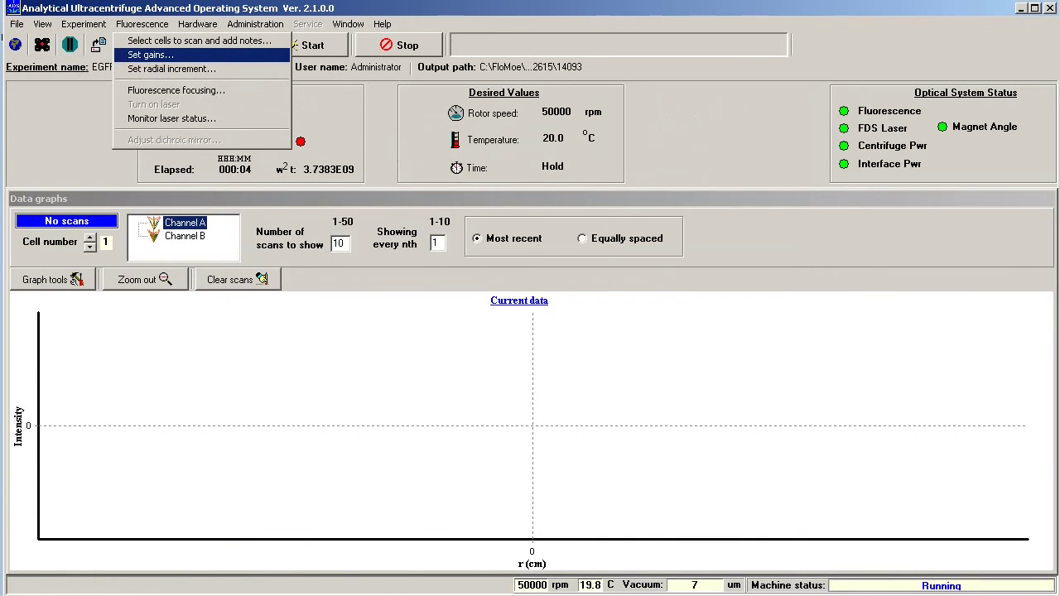
key(Return)
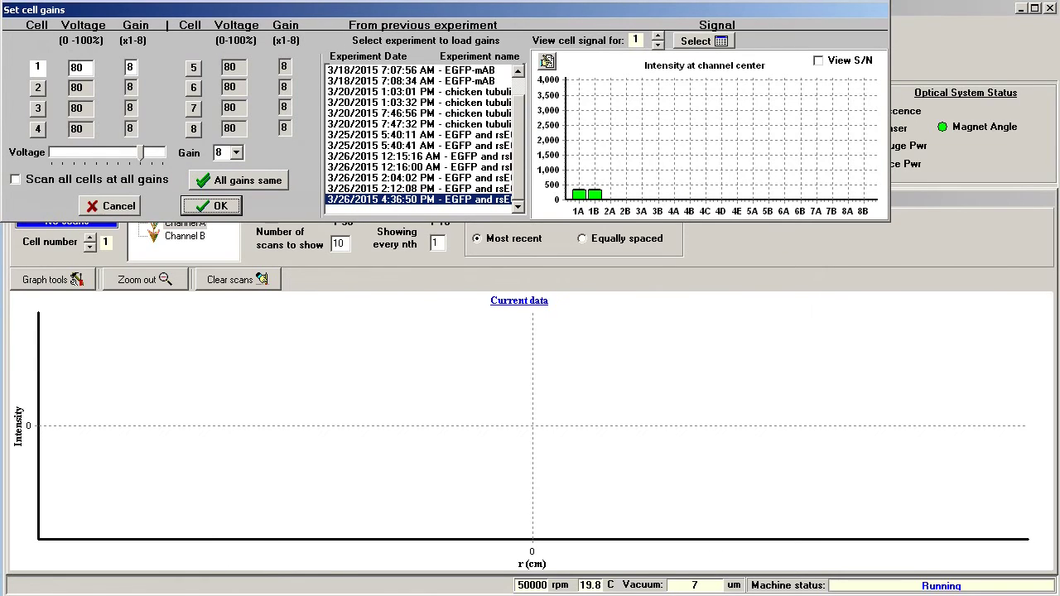
click(193, 127)
click(229, 127)
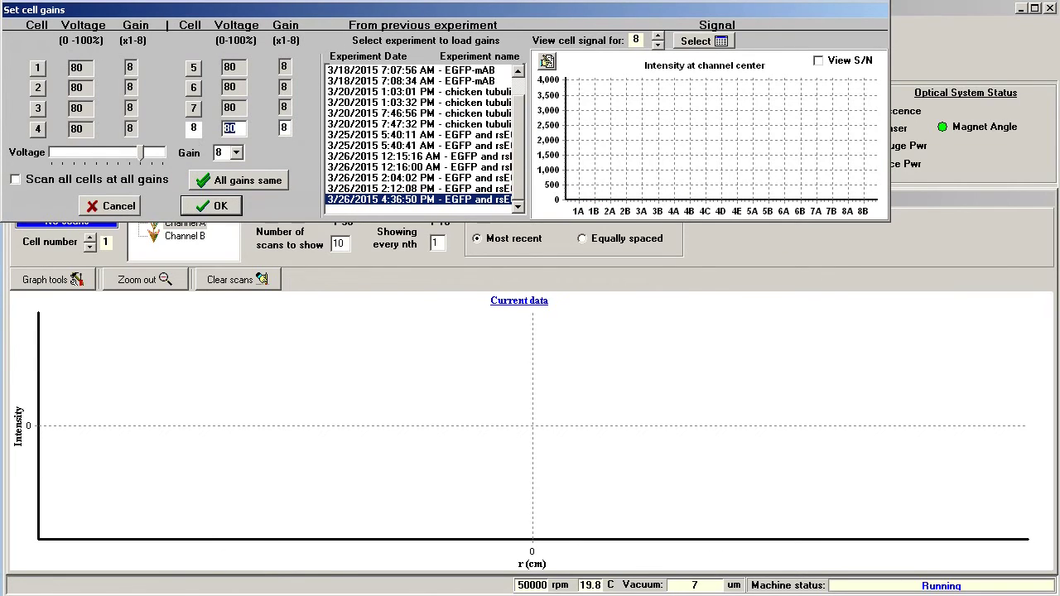
text(40)
key(Return)
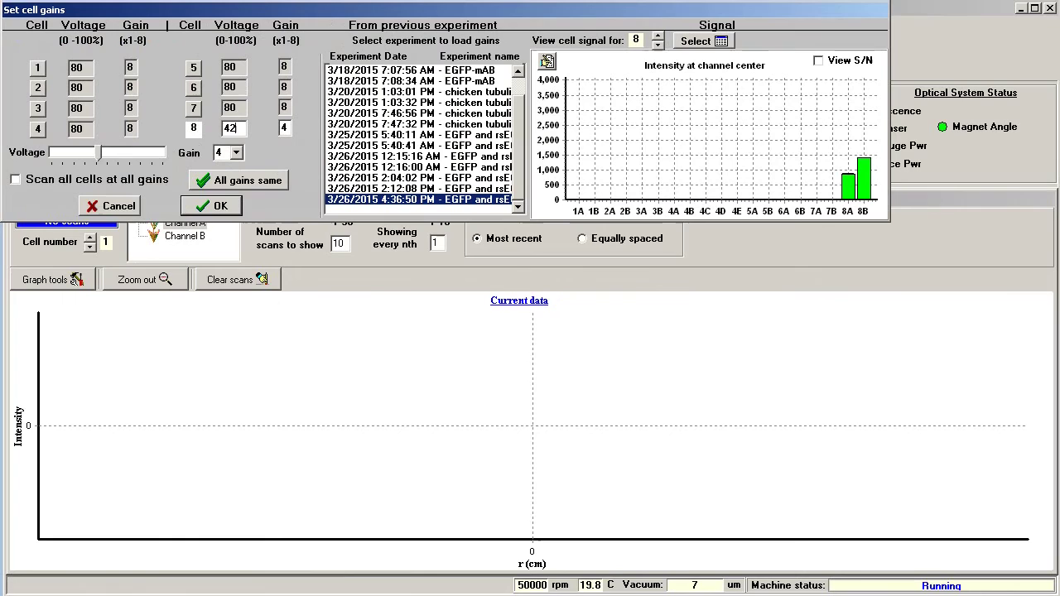
key(shift+Home)
text(43)
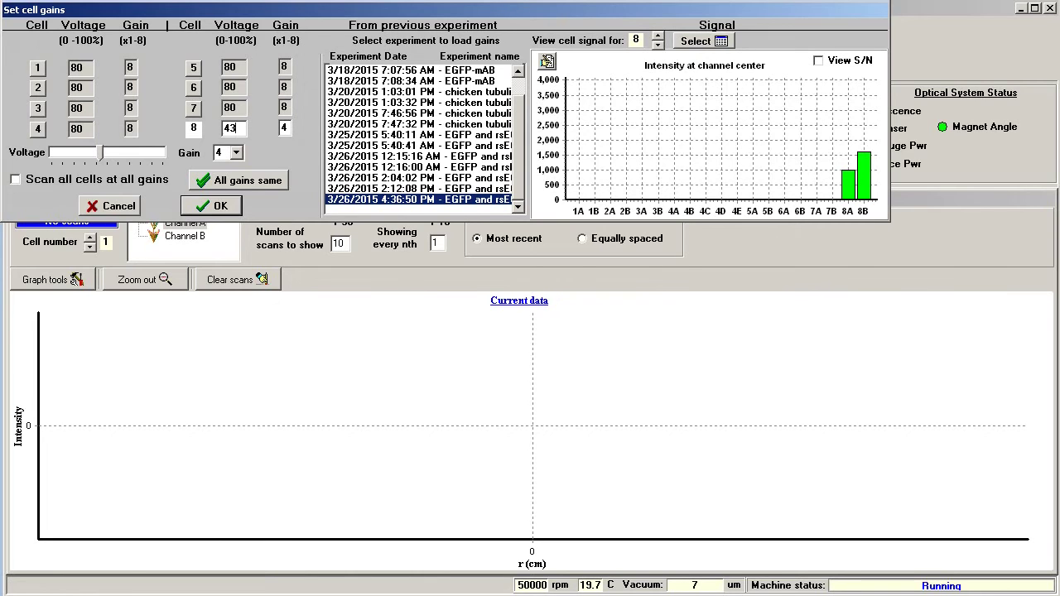
key(Return)
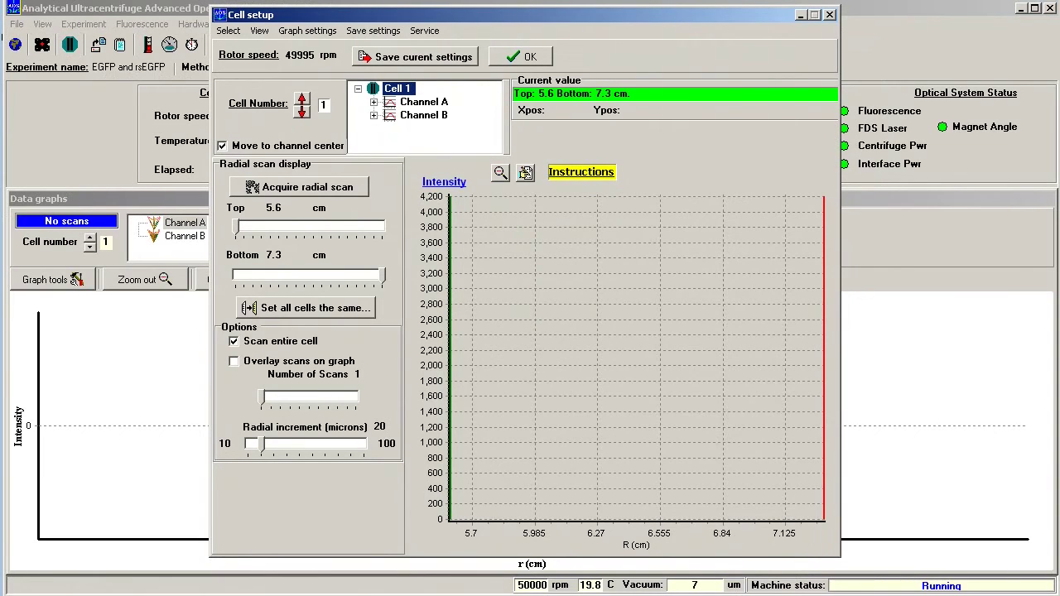
Switch Cell setup to cell 8, review channel A and B sector angles, then close.
click(301, 97)
click(301, 97)
click(302, 97)
click(301, 97)
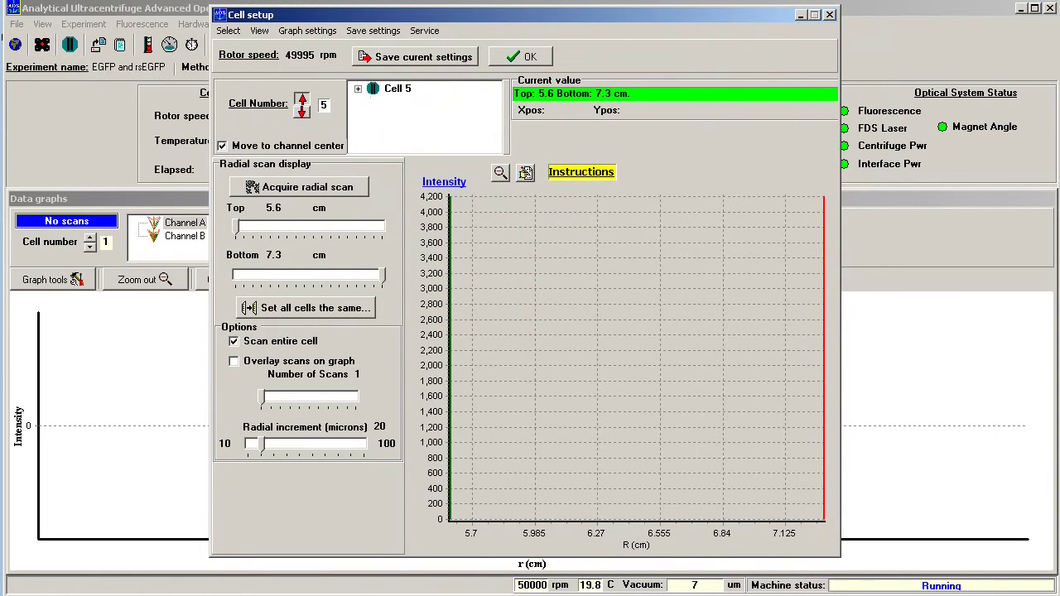
click(302, 97)
click(301, 97)
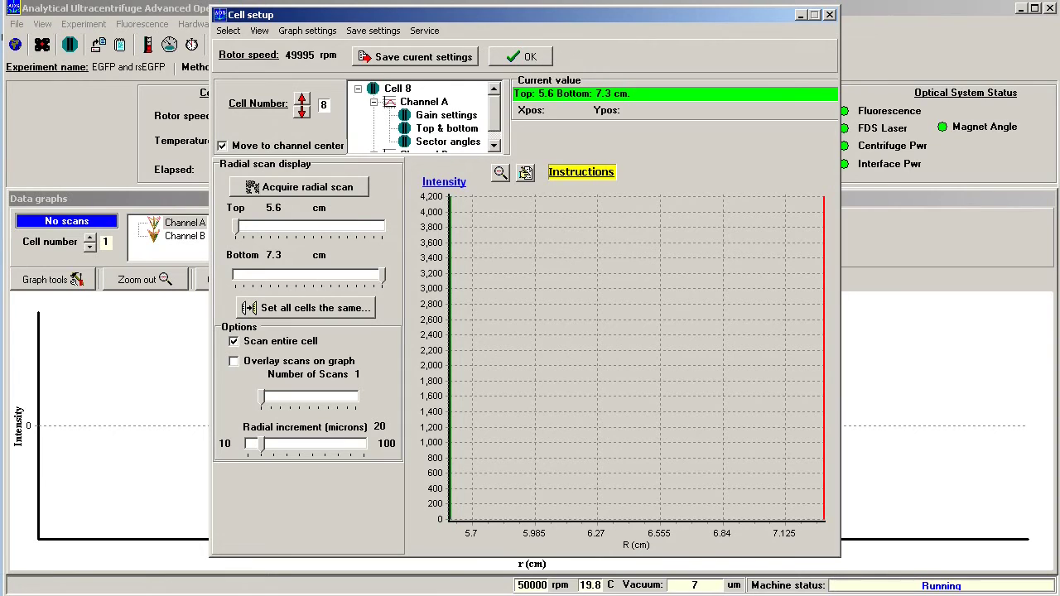
click(448, 129)
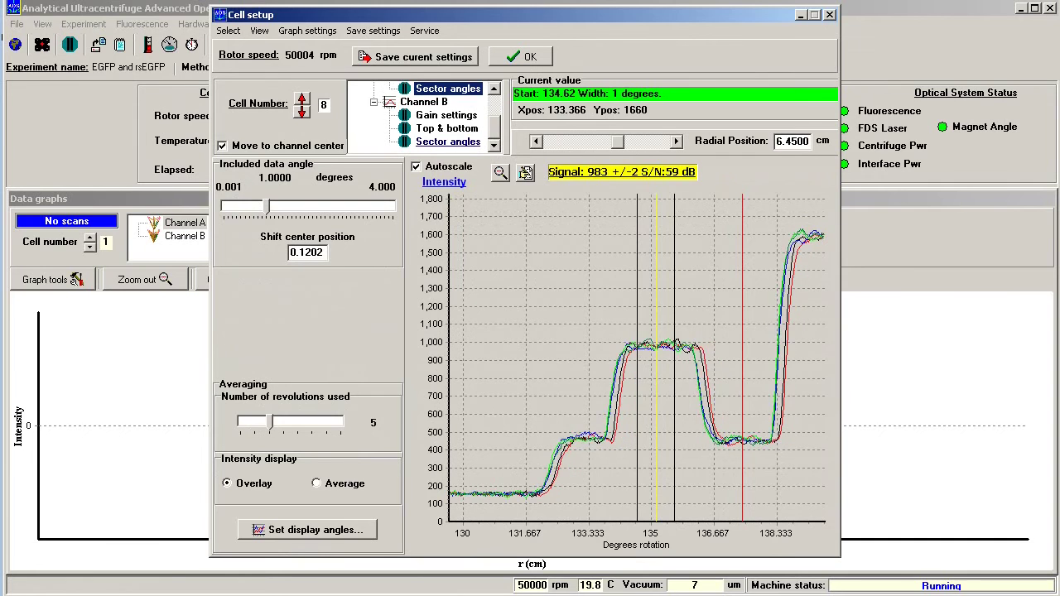
click(447, 142)
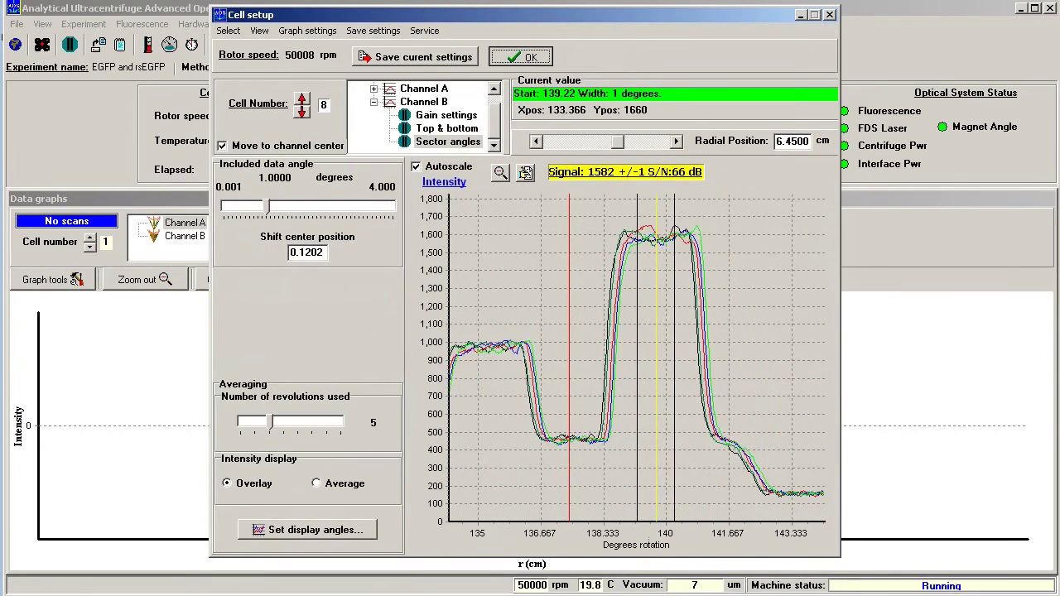
key(Escape)
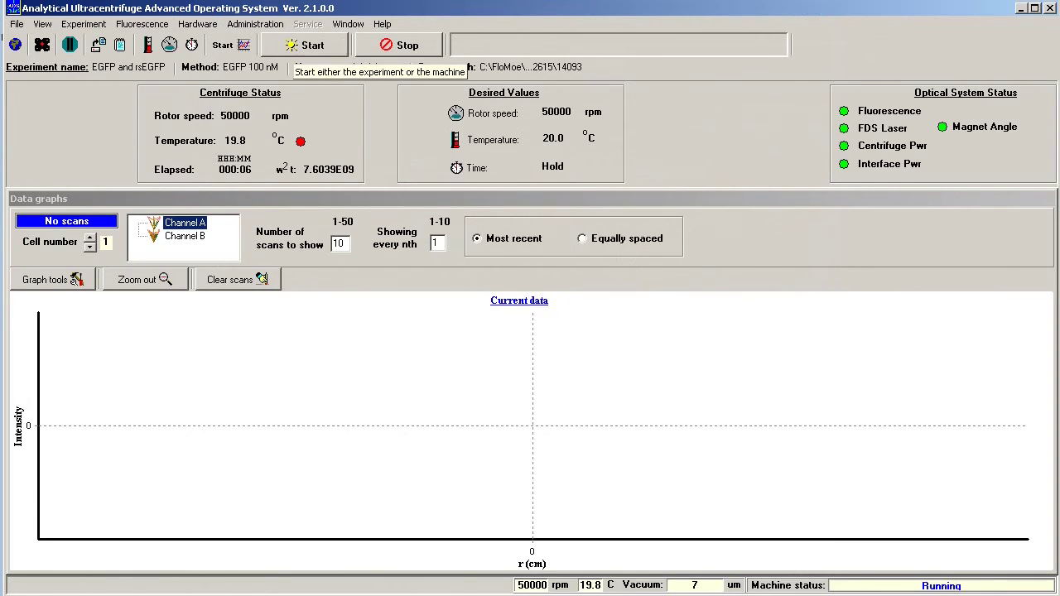
Start the experiment and decline resetting the rotor to 0 rpm.
click(305, 45)
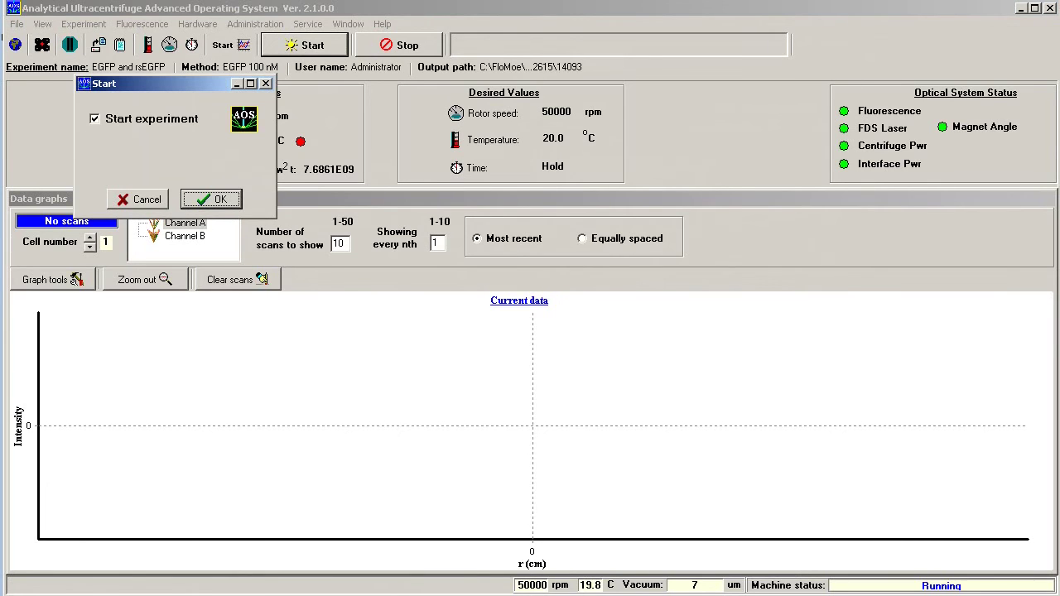
key(space)
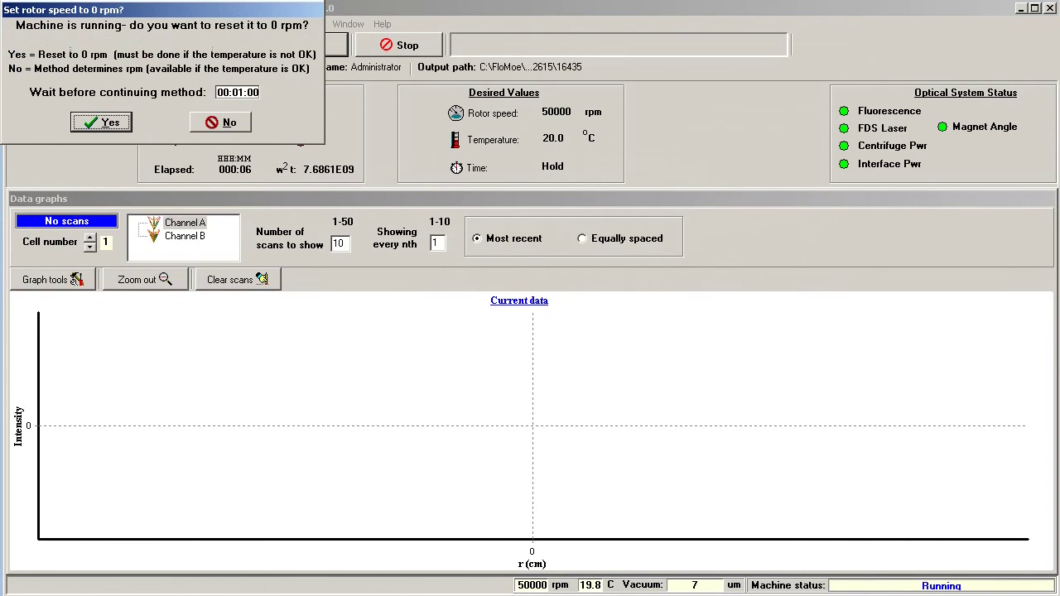
key(Tab)
key(space)
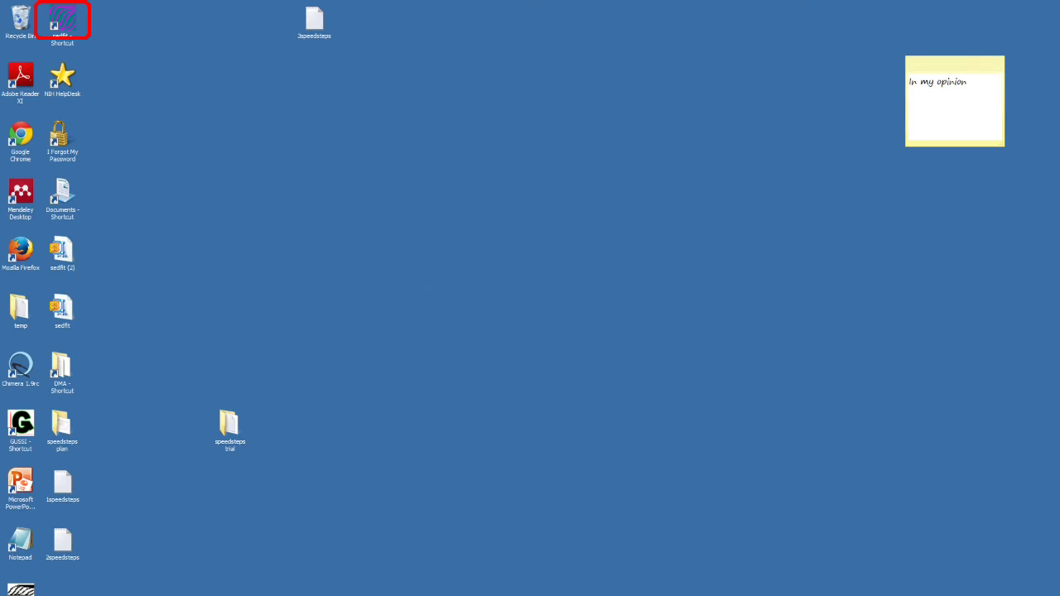
Launch SEDFIT and load the FI8 scan files beginning with A00001.FI8.
double_click(62, 20)
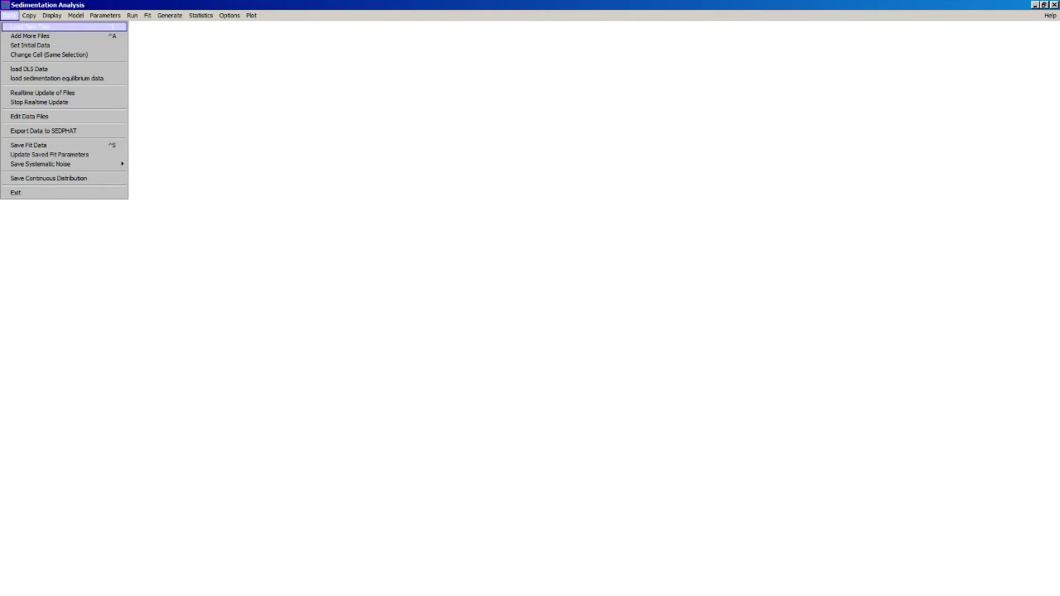
key(Return)
click(290, 135)
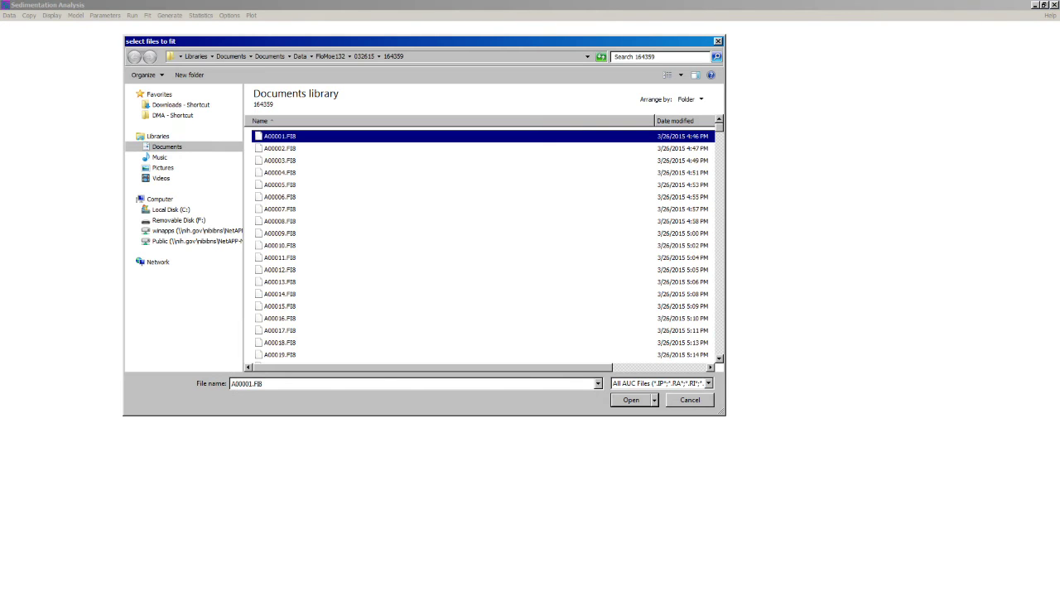
key(Return)
key(Return)
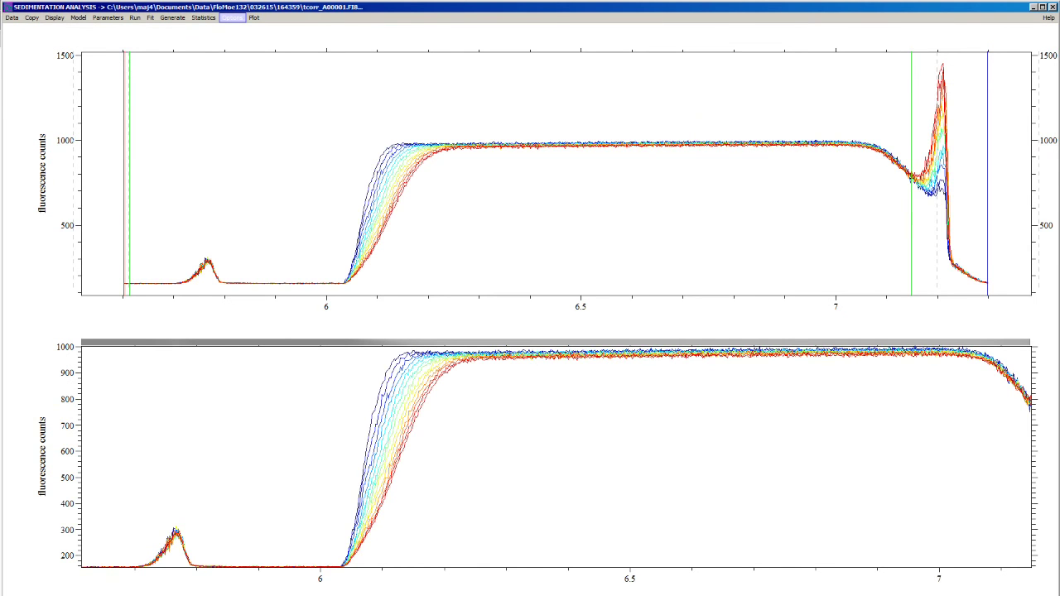
Start Sort Fluorescence Data To Disk for all data in the folder, creating list files.
key(Down)
key(Down)
key(Down)
key(Down)
key(Down)
key(Down)
key(Right)
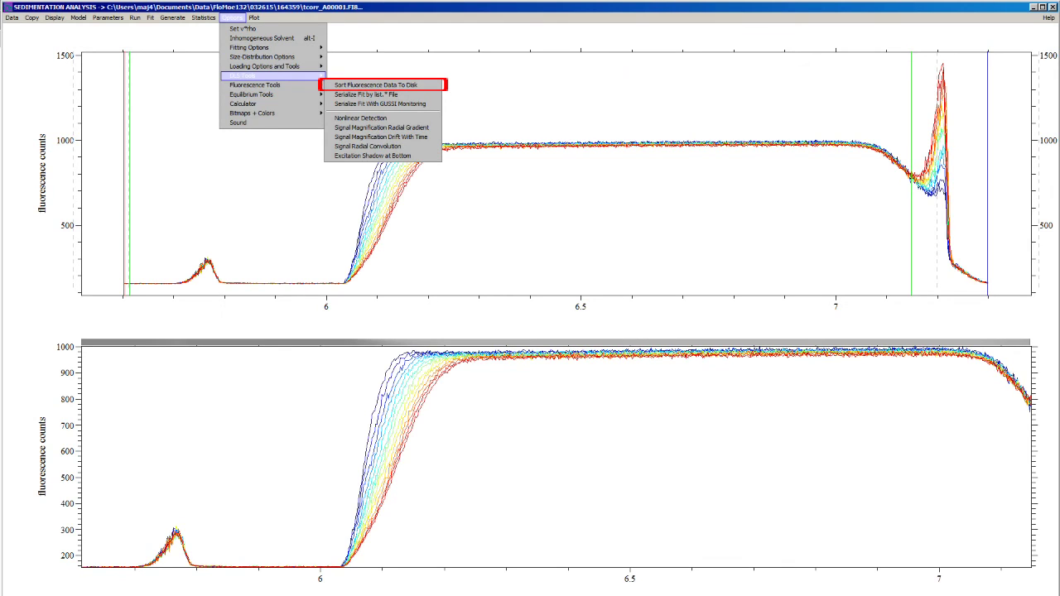
key(Down)
key(Right)
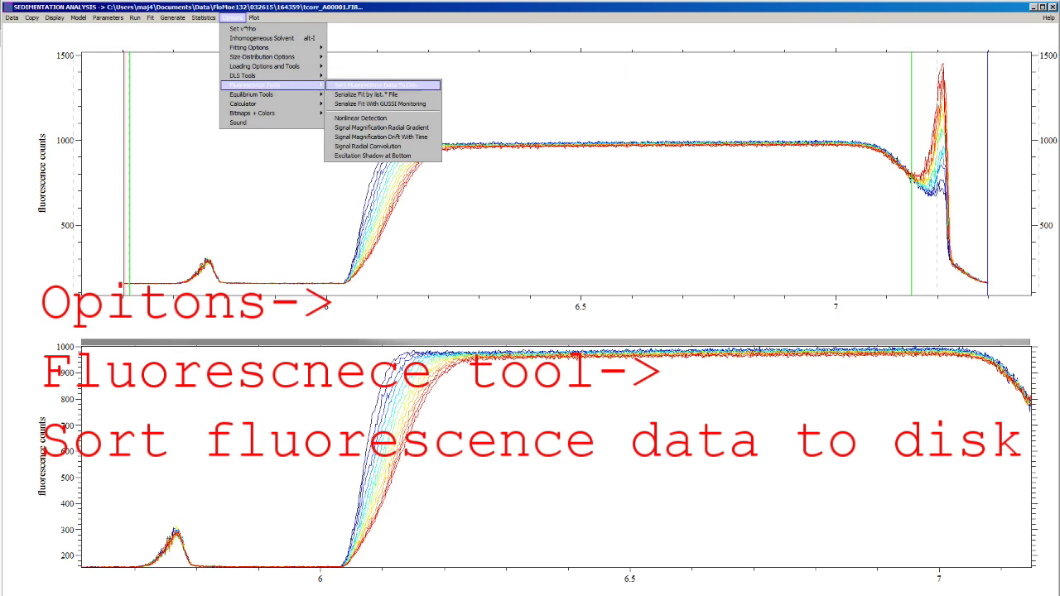
key(Return)
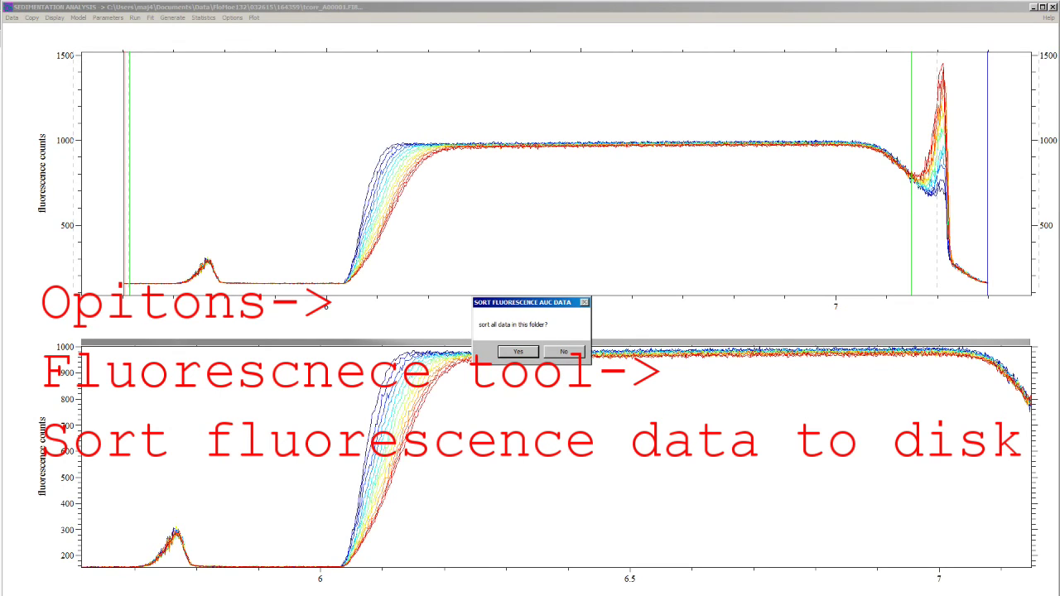
key(Return)
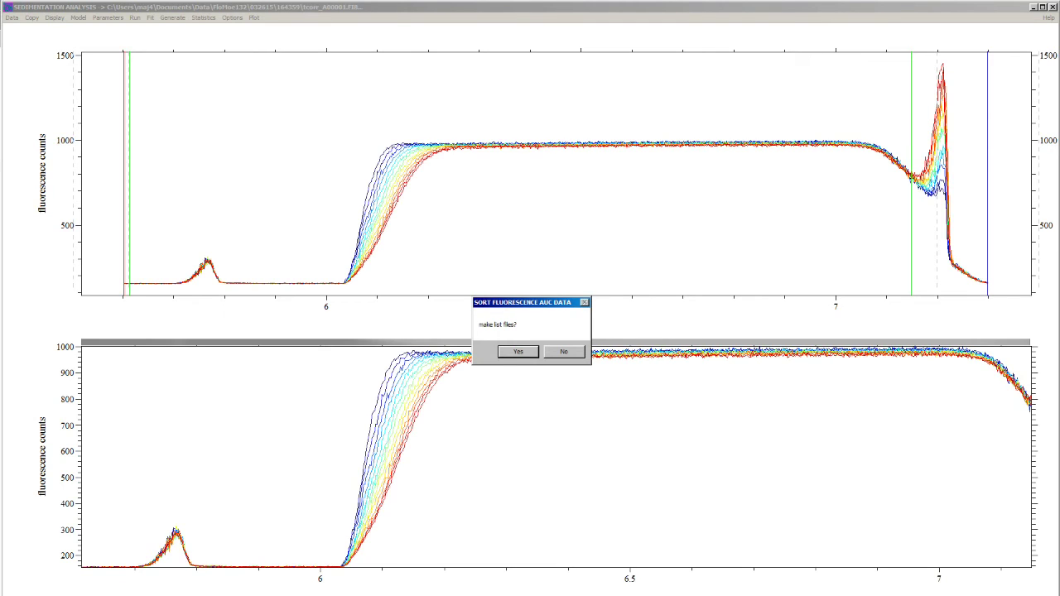
key(Return)
key(Return)
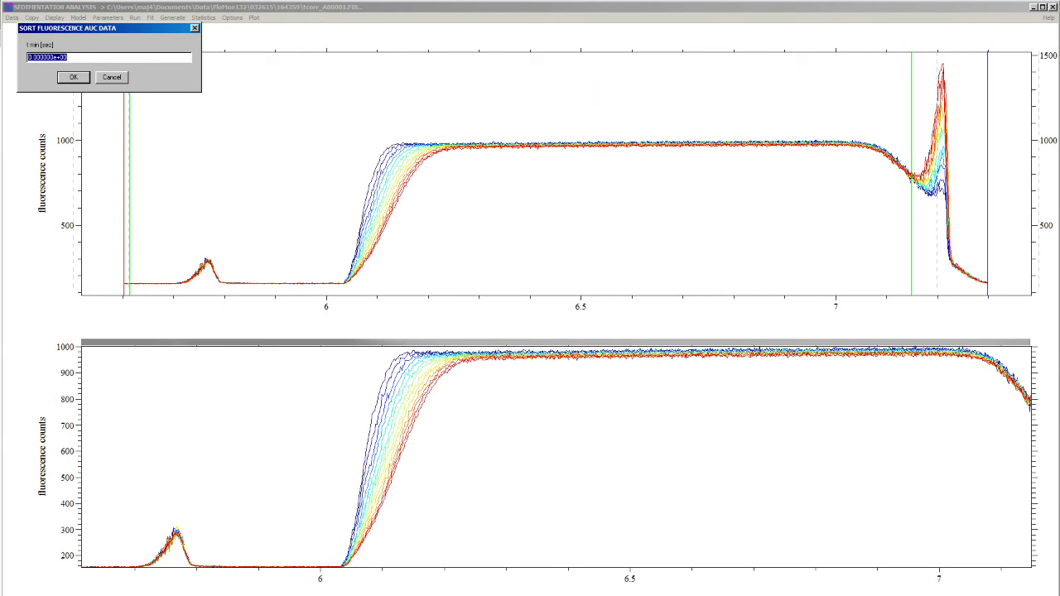
Keep t min 0, set t max 43200 s and 50 target scans, and skip excluding low-signal files.
key(Return)
text(43200)
key(Return)
text(50)
key(Return)
key(Return)
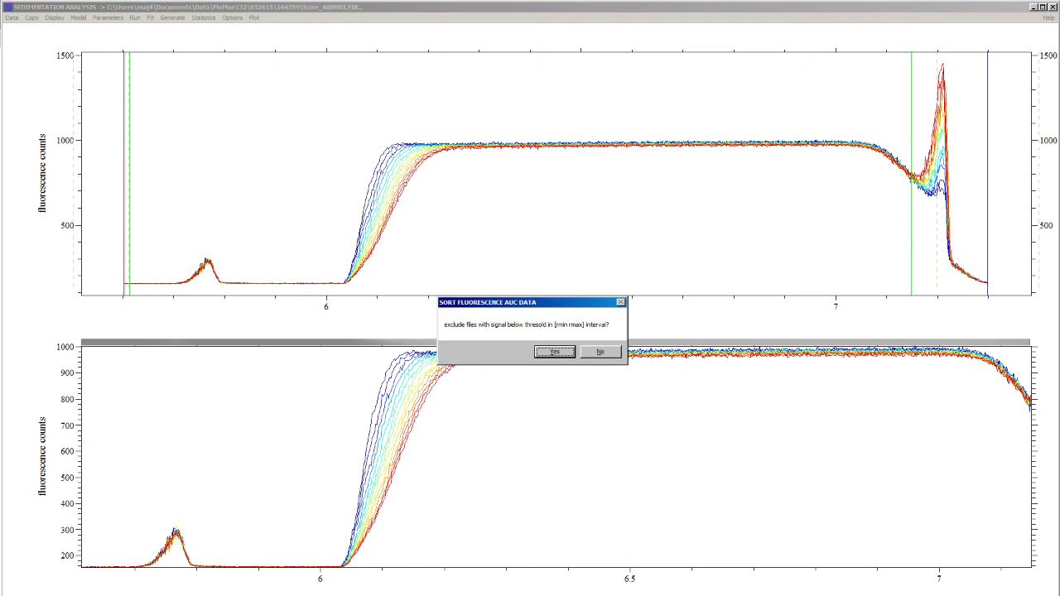
key(Tab)
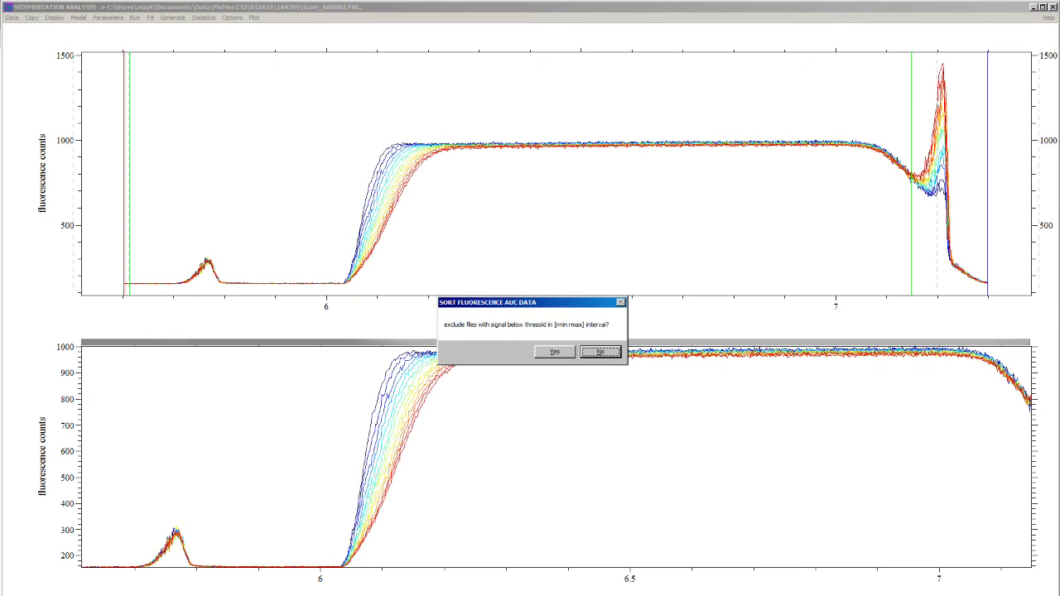
key(Return)
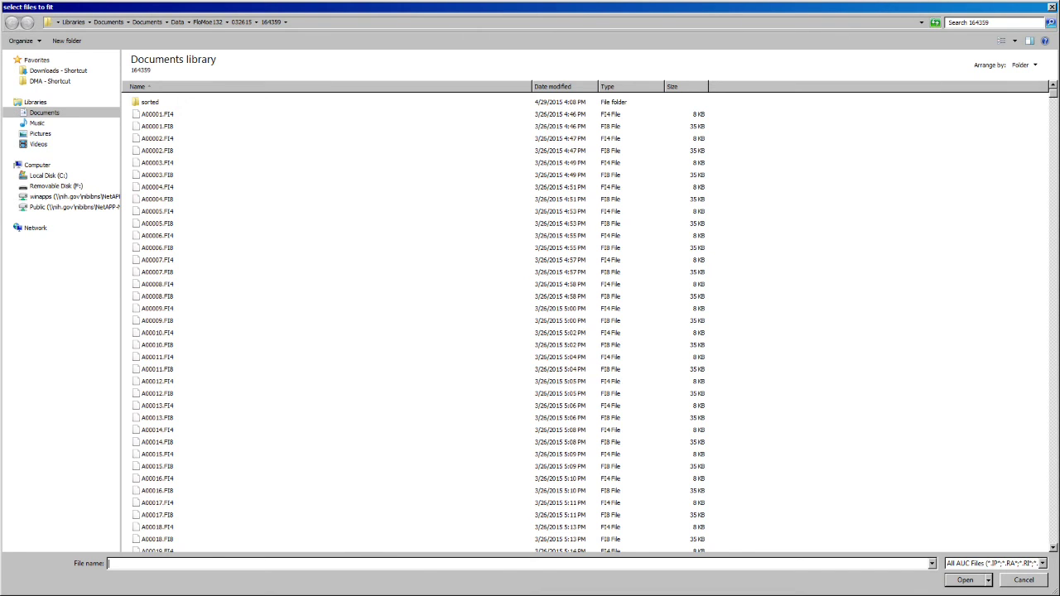
Open the sorted folder, filter to channel B files, and start entering the list file name.
double_click(150, 102)
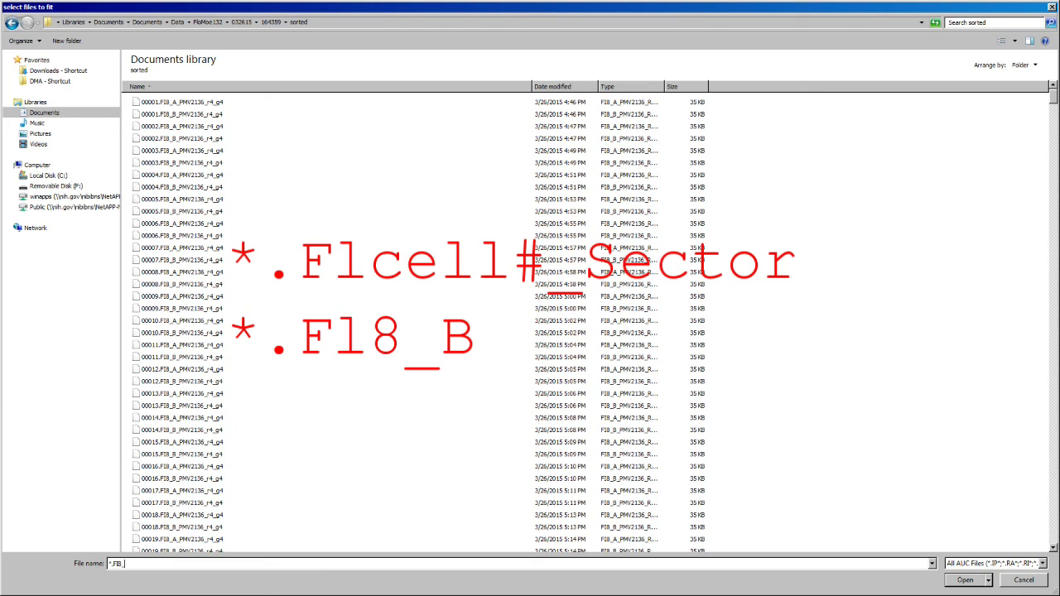
text(B)
key(Return)
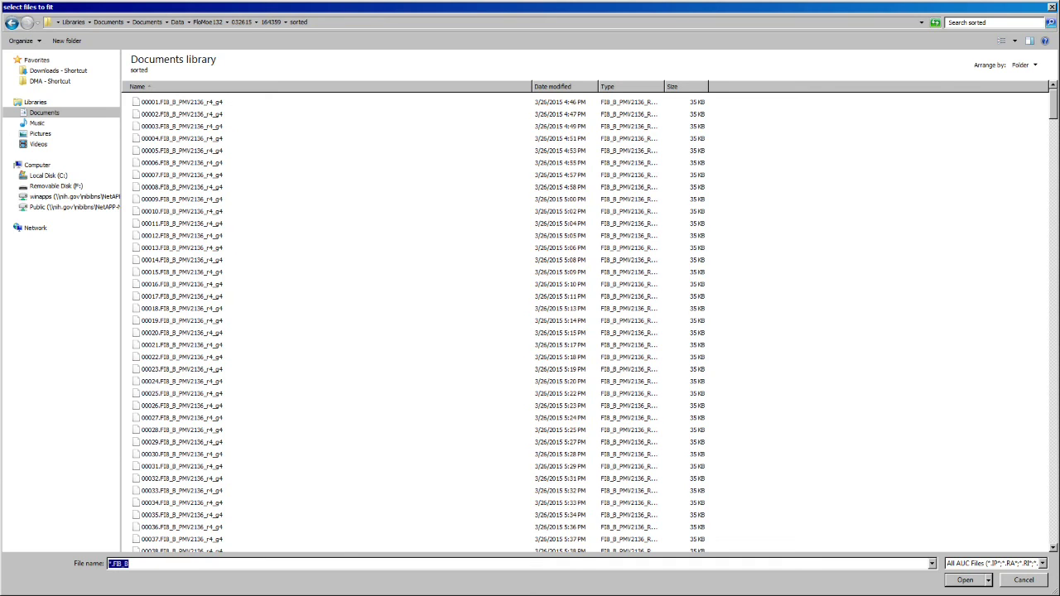
key(BackSpace)
text(l)
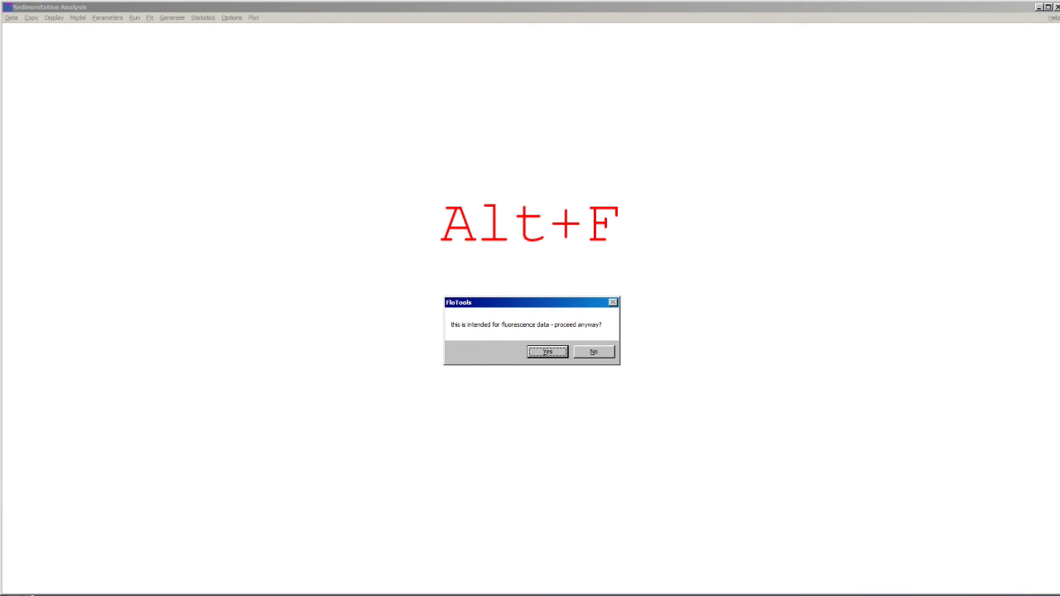
Confirm proceeding with FloTools despite the warning that it is meant for fluorescence data.
key(space)
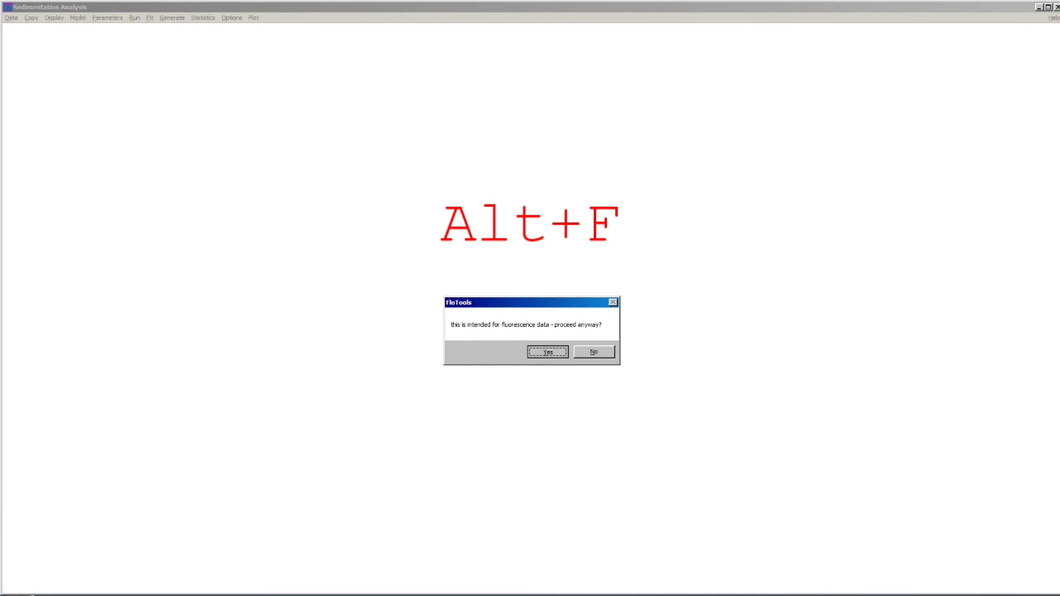